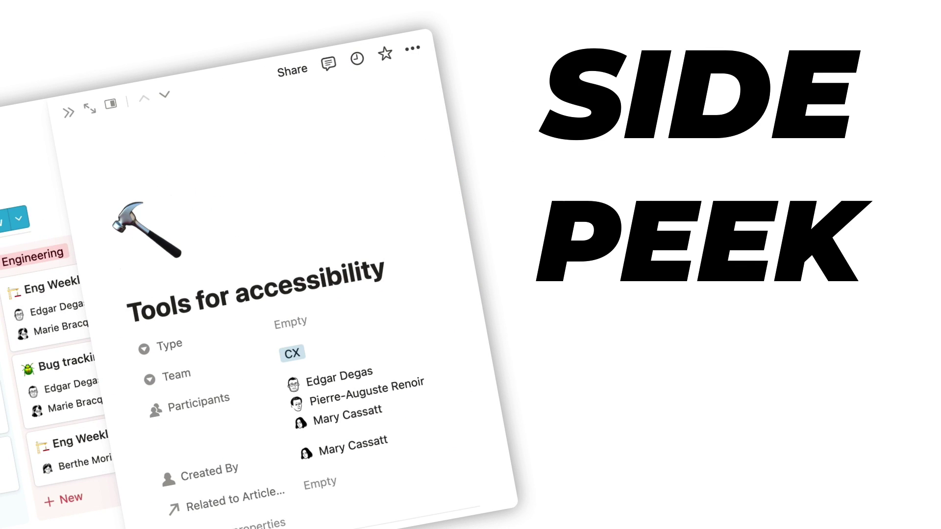
View the Tools for accessibility note in side peek, step through to Help Center design audit, and close the peek
left_click(165, 97)
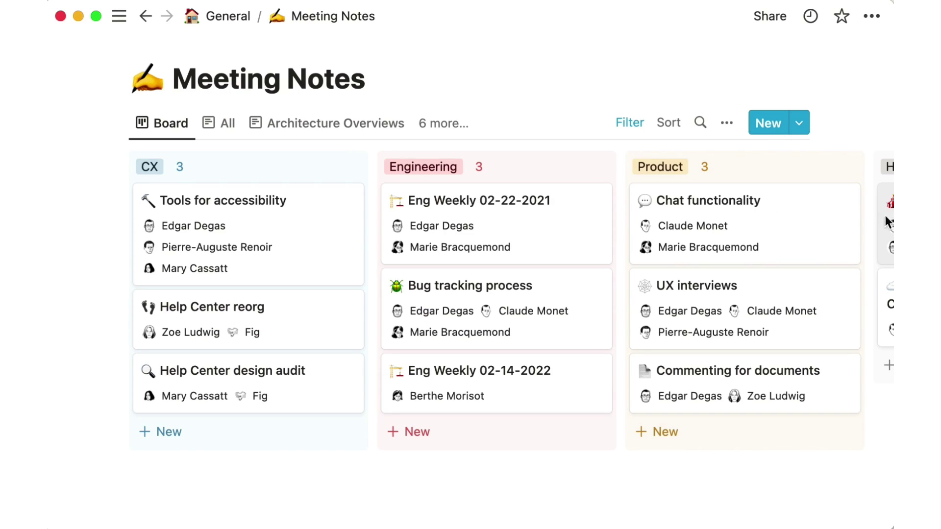
left_click(315, 216)
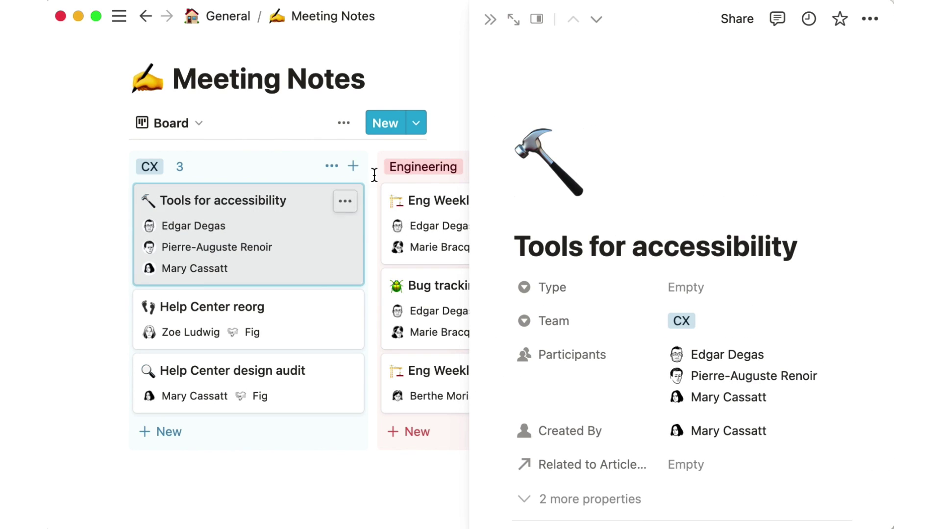
left_click(594, 20)
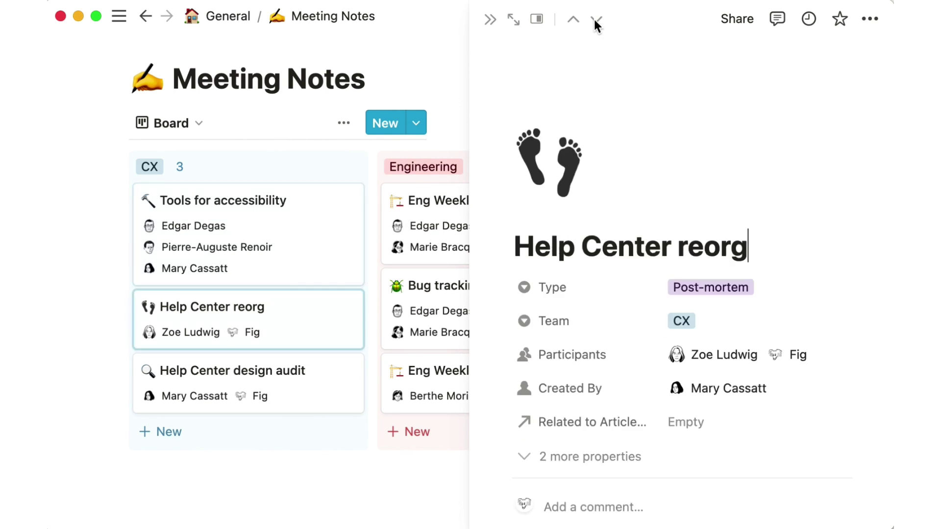
left_click(595, 20)
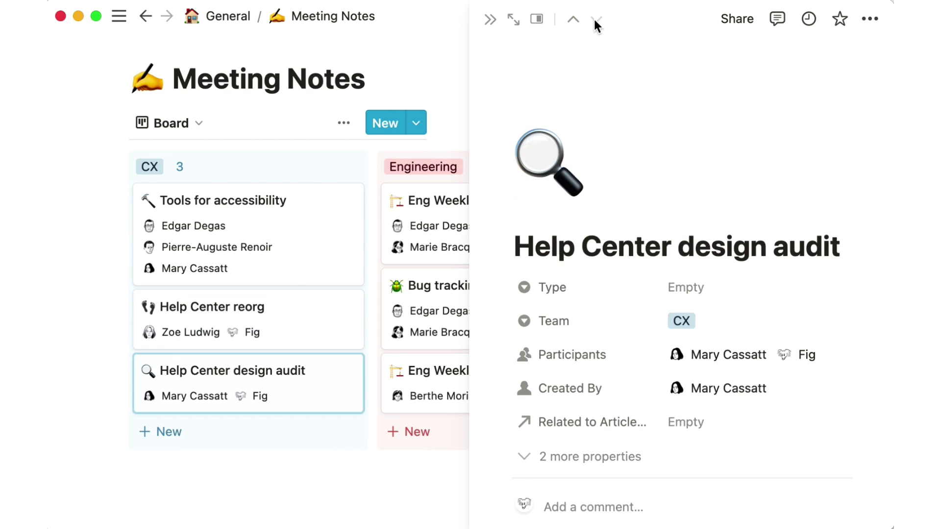
left_click(490, 19)
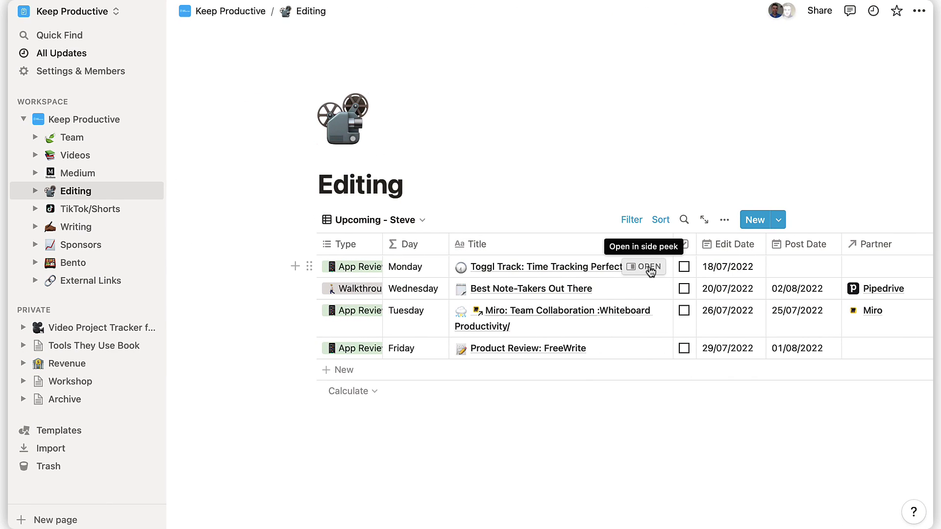
Open the Toggl Track: Time Tracking Perfection entry in side peek and bring up the view's default page-opening settings
left_click(649, 267)
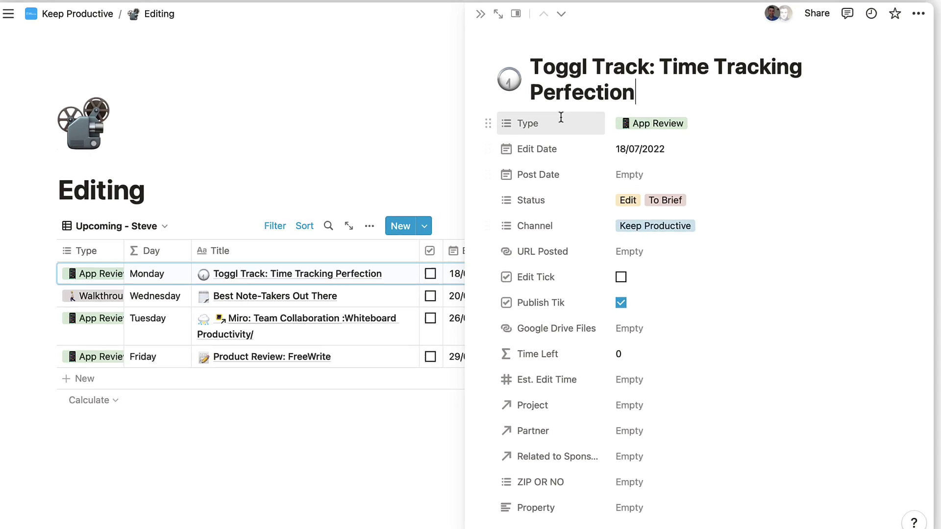
left_click(515, 14)
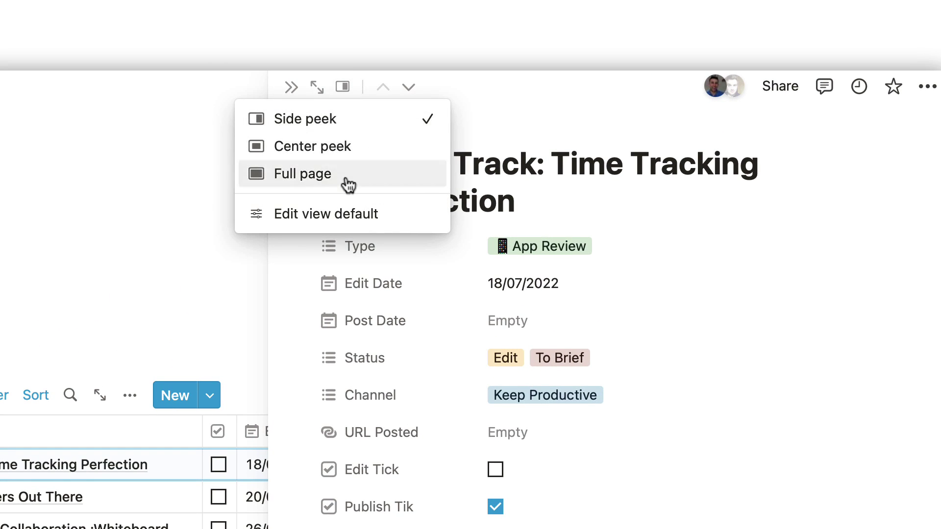
left_click(373, 223)
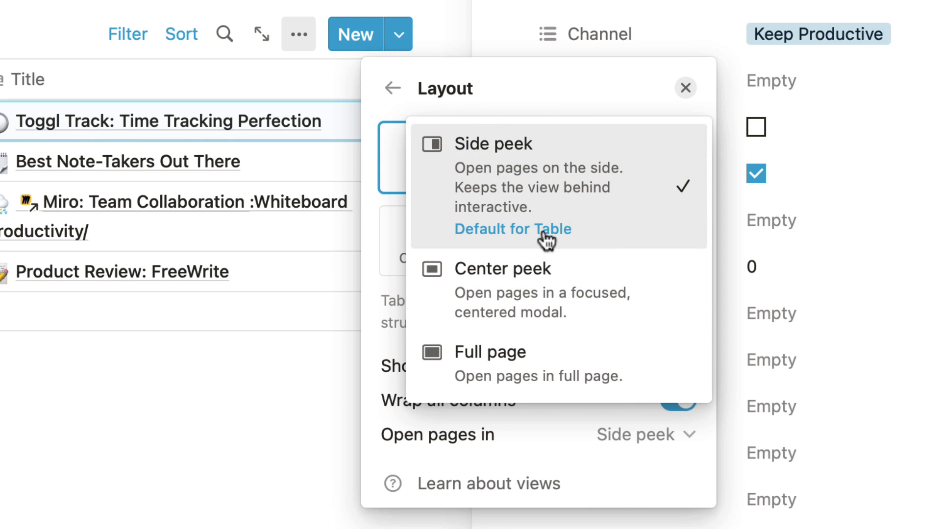
Try the Board layout for the Editing view, return it to Table, and open its page-opening options
left_click(392, 157)
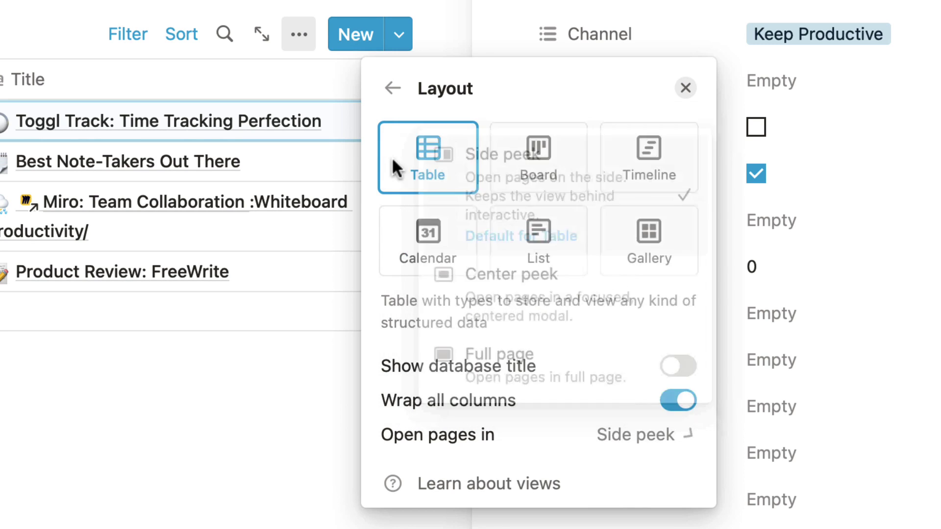
left_click(521, 157)
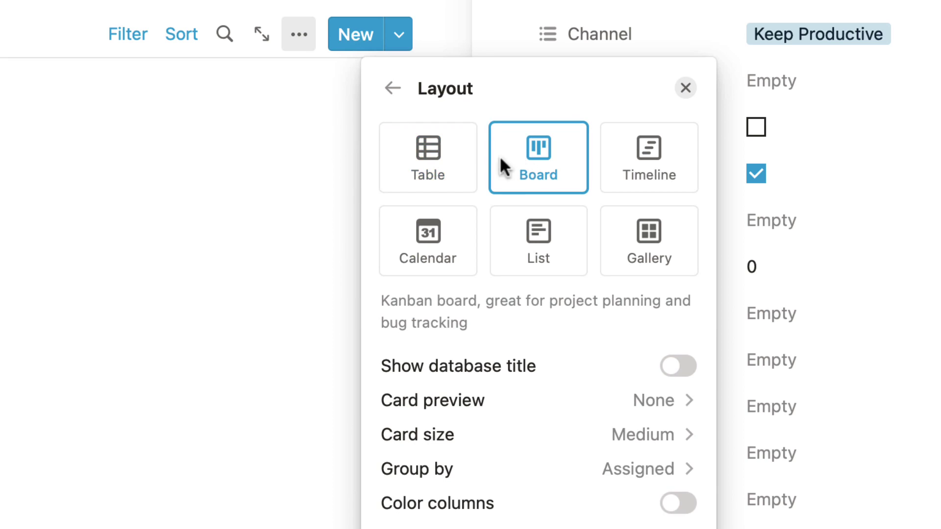
left_click(435, 169)
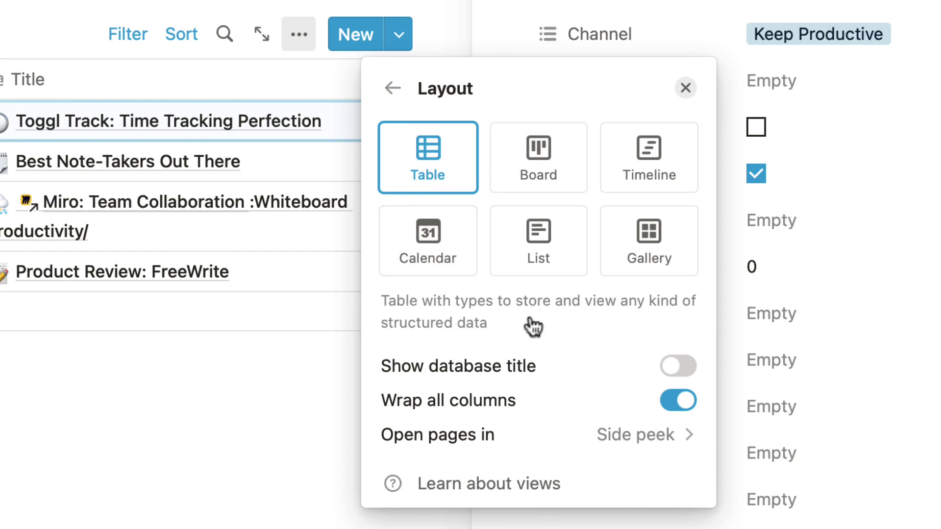
left_click(624, 436)
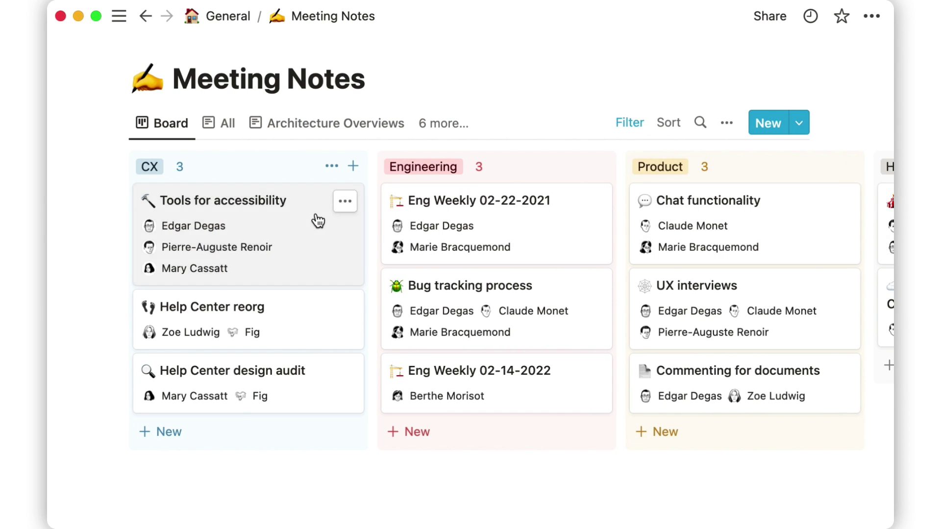
Browse the three CX meeting notes in side peek, starting from Tools for accessibility, and return to the full board
left_click(318, 221)
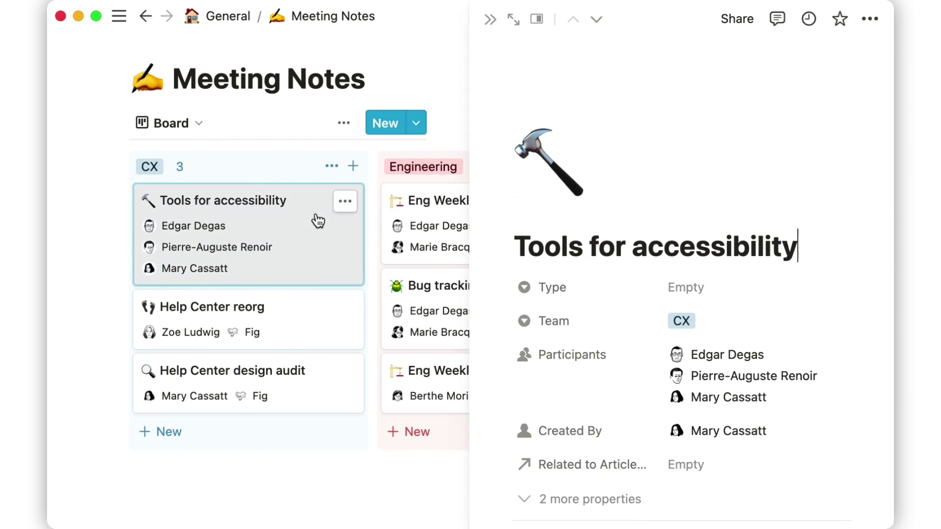
left_click(594, 19)
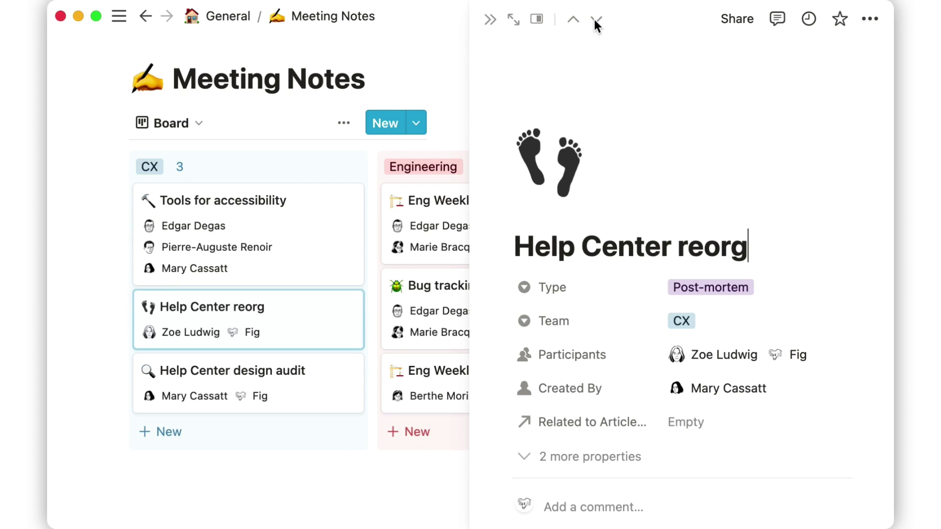
left_click(595, 19)
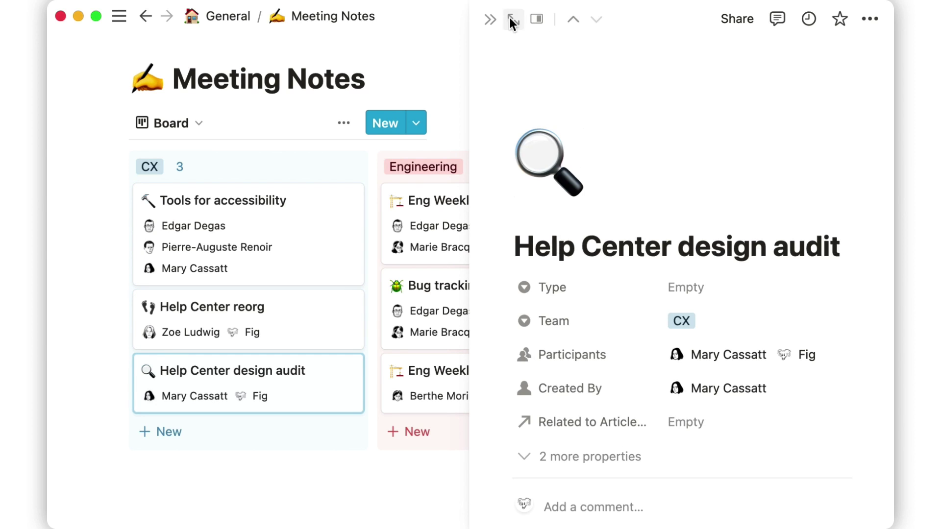
left_click(490, 19)
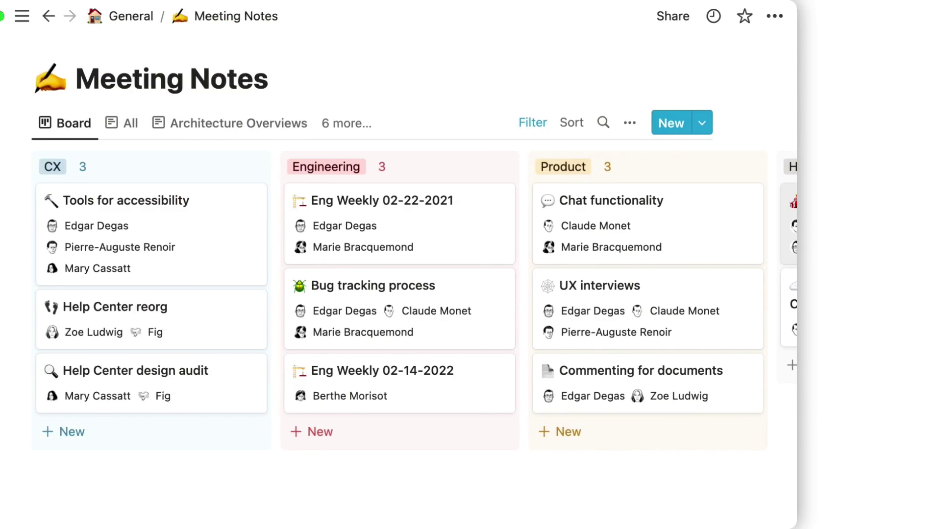
Preview the CX notes from Tools for accessibility through Help Center reorg to Help Center design audit, and close the side peek
left_click(318, 221)
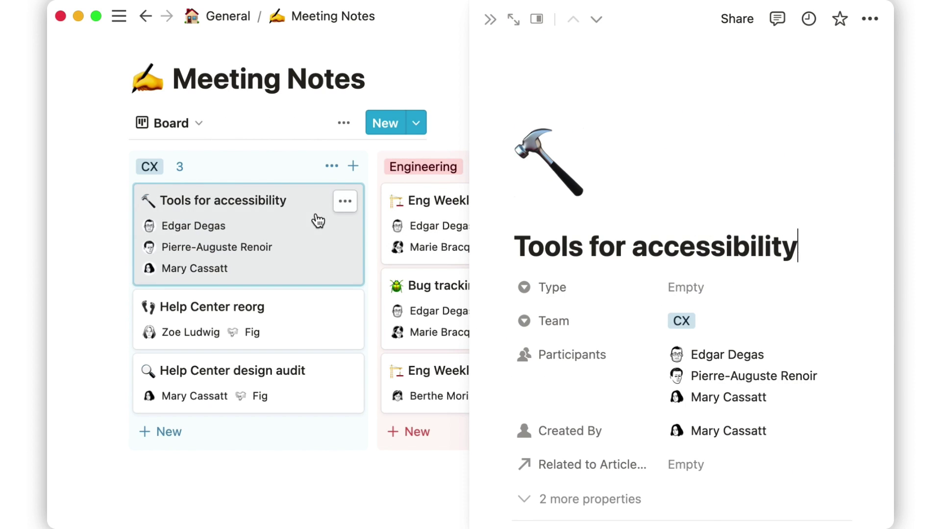
left_click(596, 19)
left_click(595, 20)
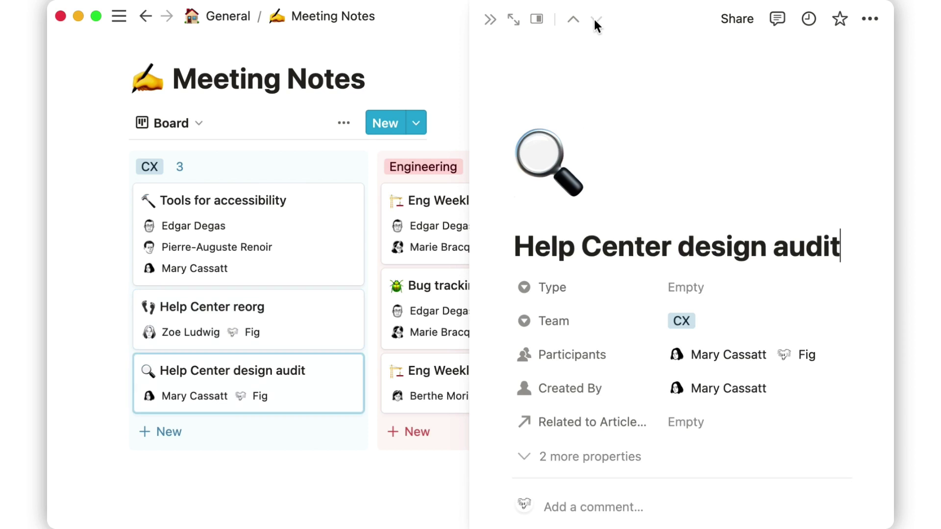
left_click(490, 16)
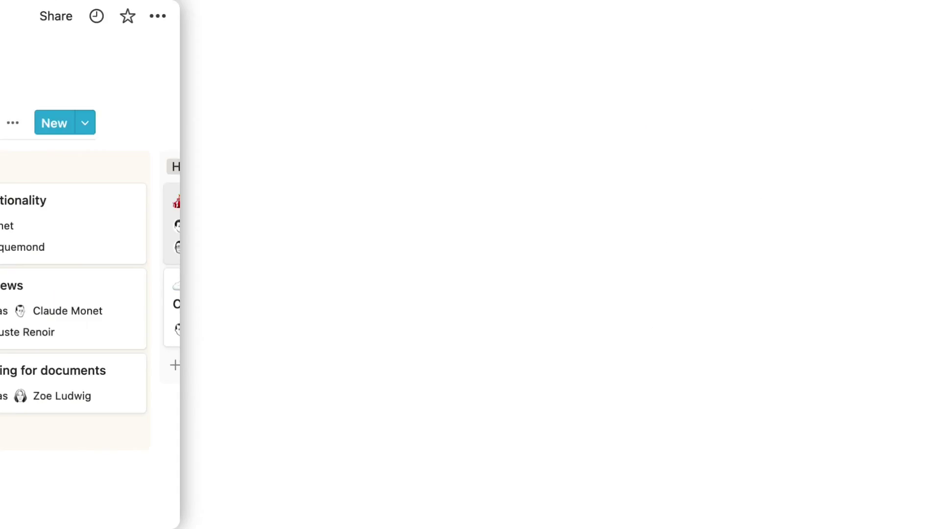
Look through the CX column's notes one after another in side peek and close it after Help Center design audit
left_click(318, 221)
left_click(594, 19)
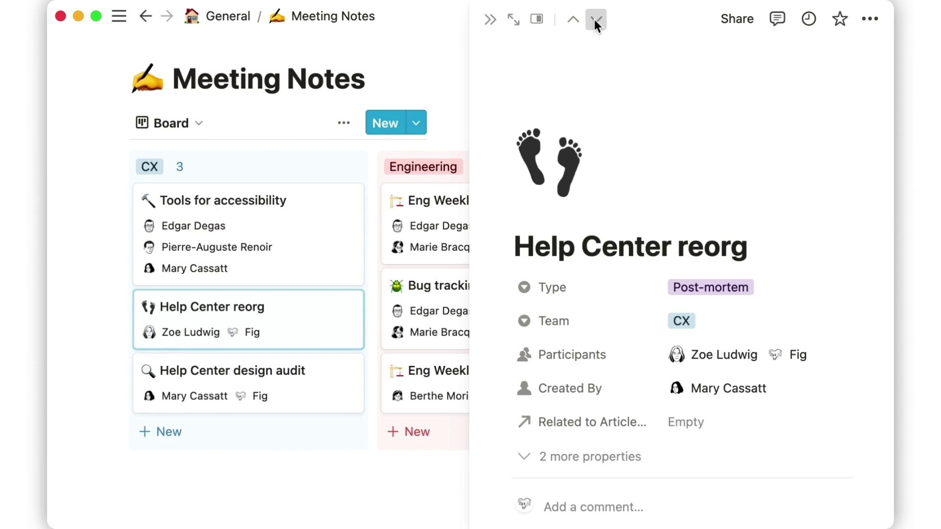
left_click(594, 19)
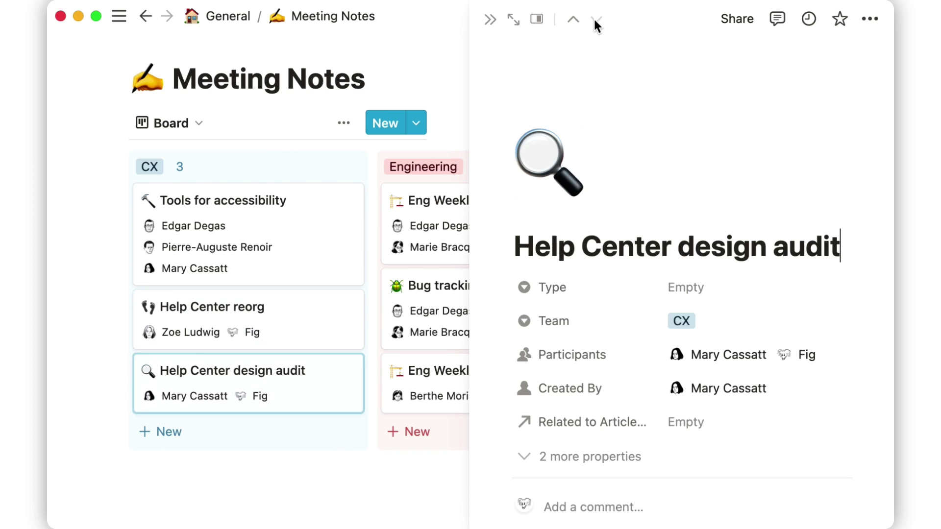
left_click(490, 19)
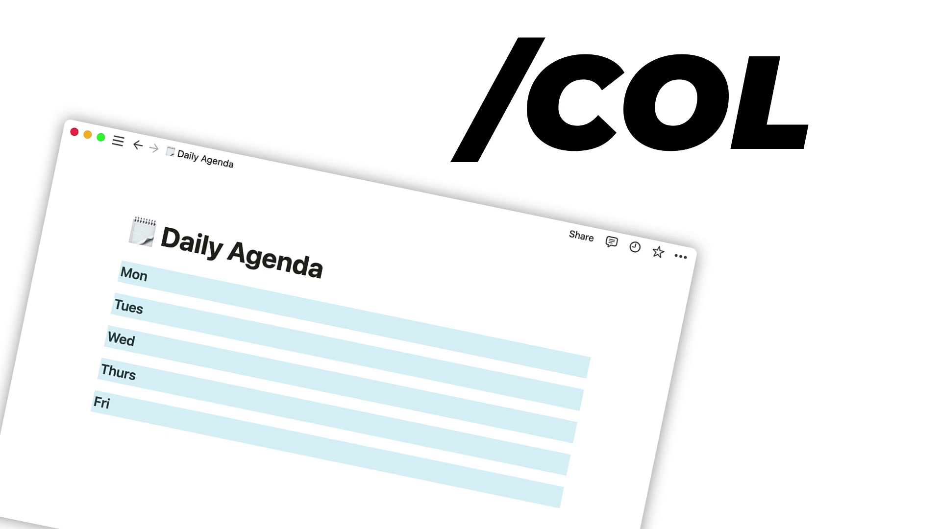
Turn the five weekday headings, Mon to Fri, on the Daily Agenda page into columns
left_click(116, 272)
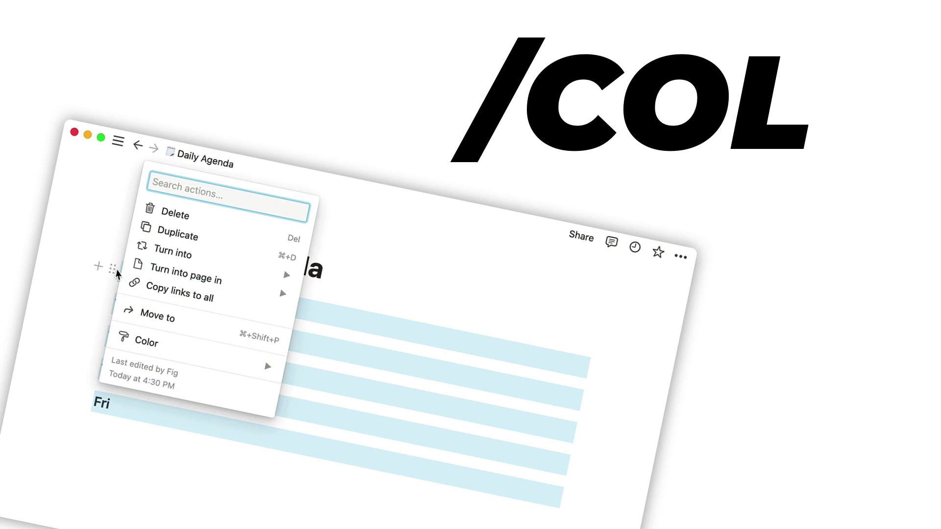
mouse_move(186, 250)
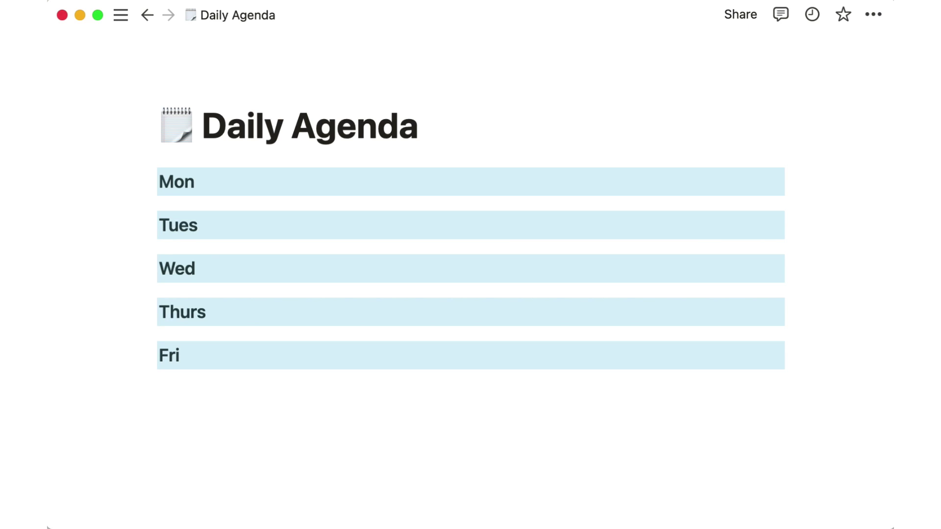
mouse_move(113, 182)
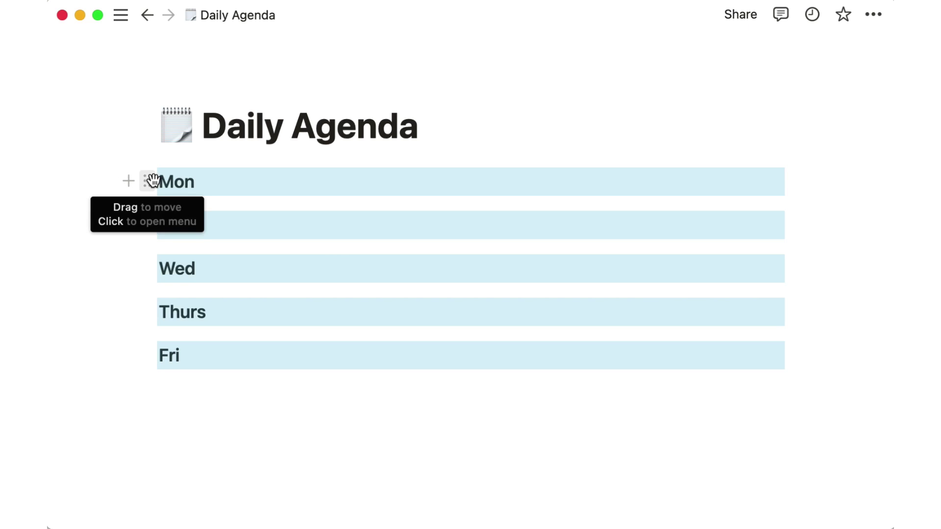
left_click_drag(153, 180, 153, 182)
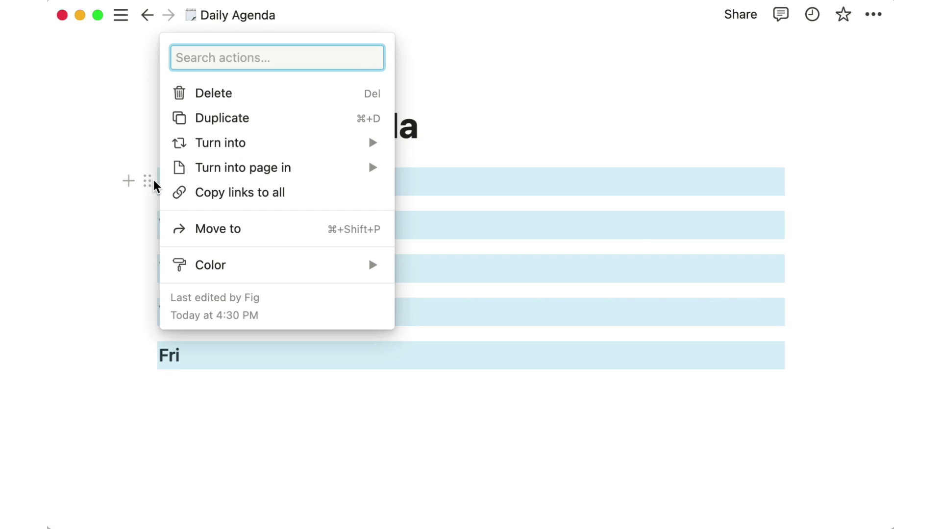
mouse_move(230, 156)
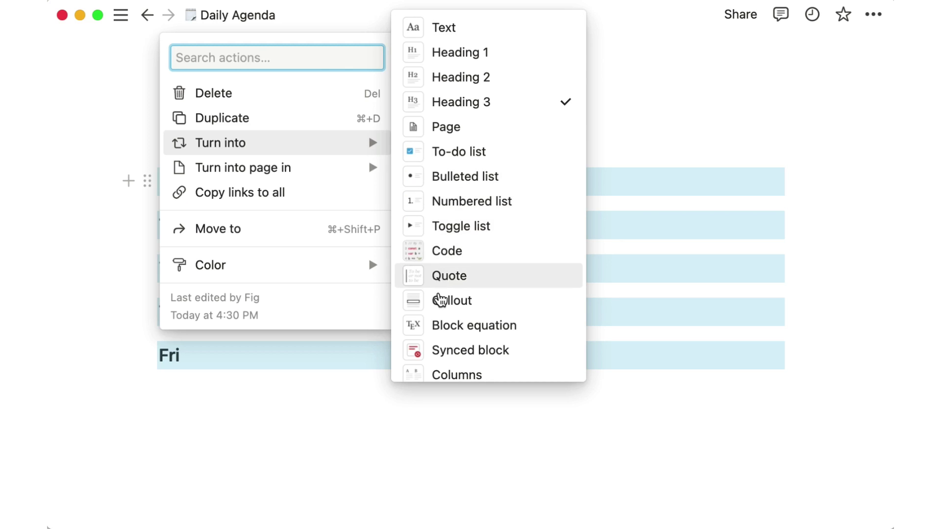
left_click(440, 372)
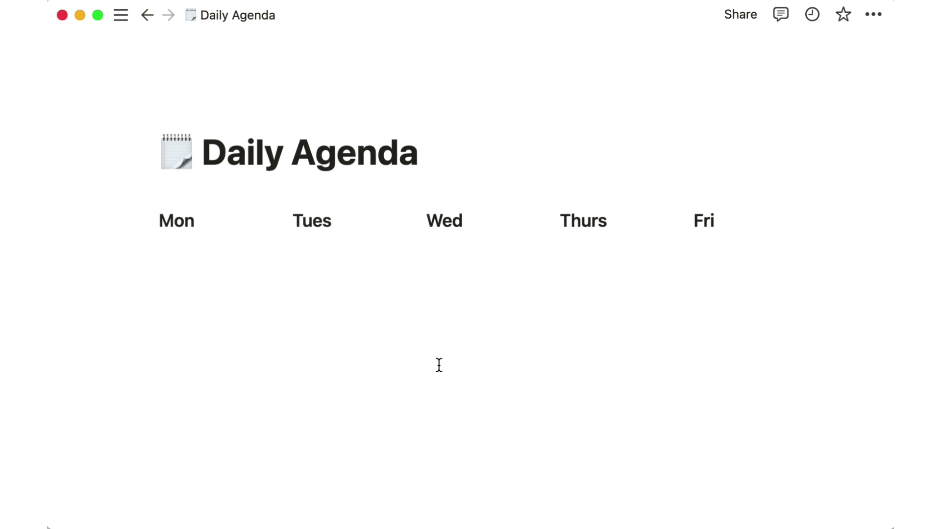
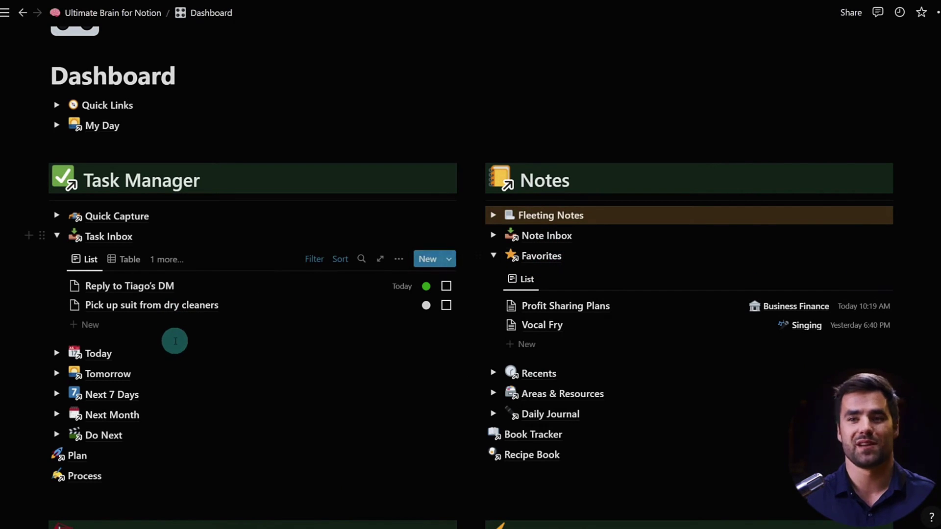
scroll(174, 338, "down", 3)
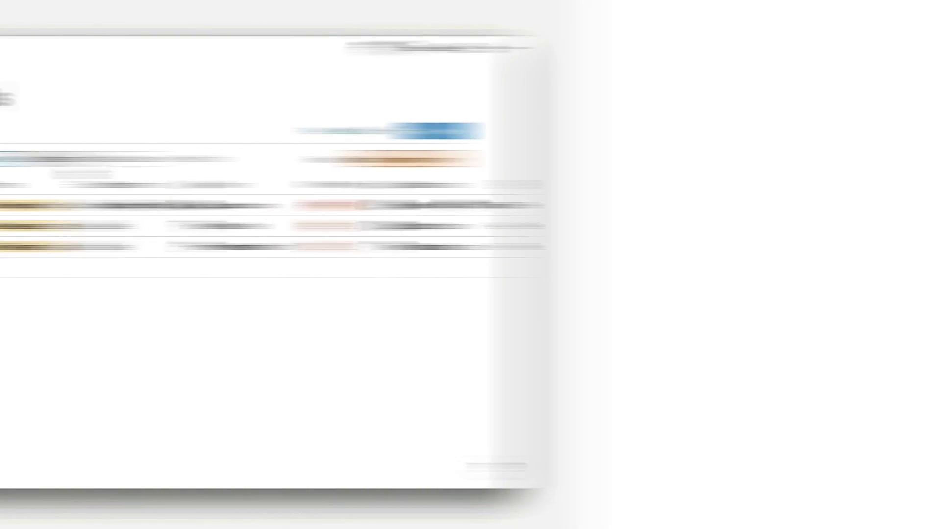
scroll(473, 230, "right", 5)
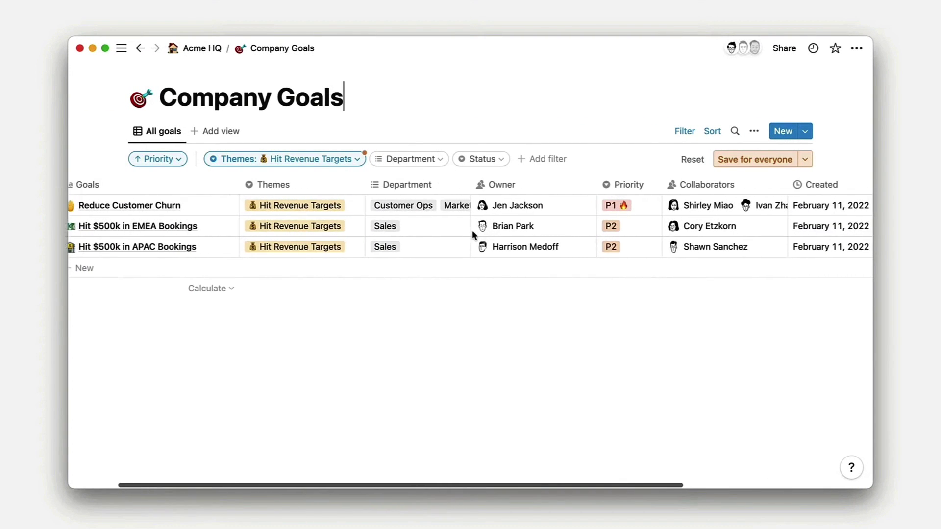
scroll(472, 230, "left", 5)
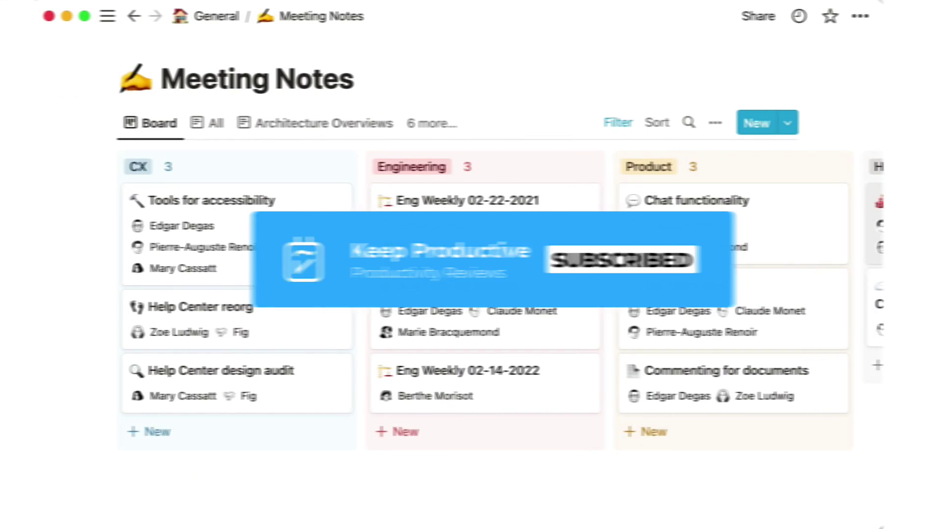
Page through the CX meeting notes in side peek, from Tools for accessibility to Help Center design audit, and close the peek
left_click(318, 220)
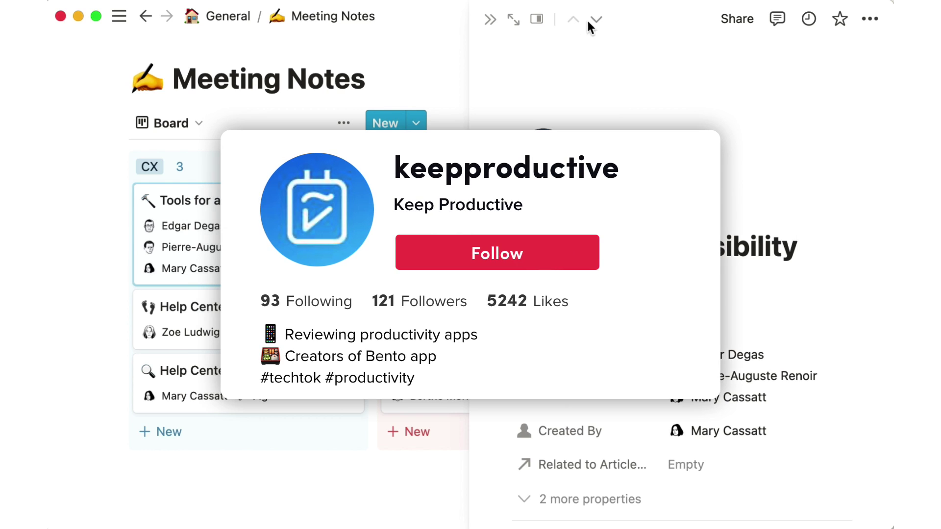
left_click(595, 20)
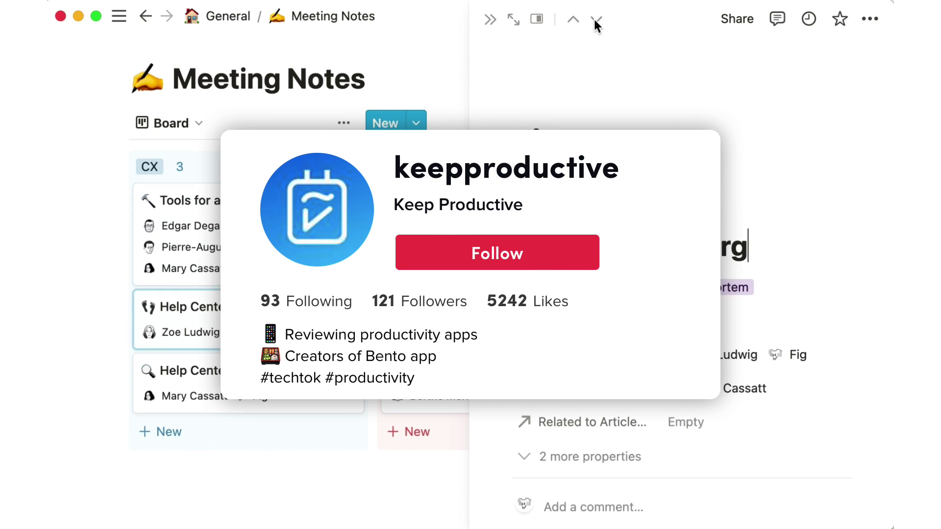
left_click(595, 20)
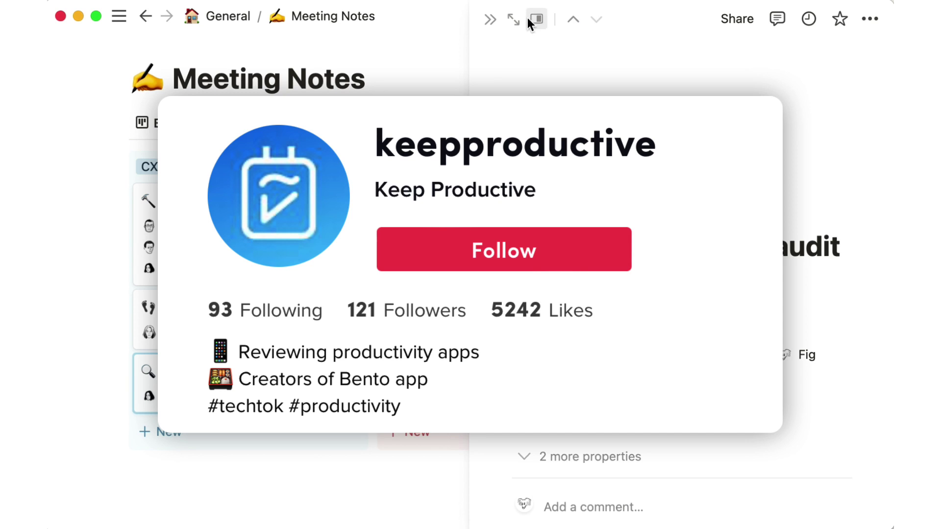
left_click(490, 18)
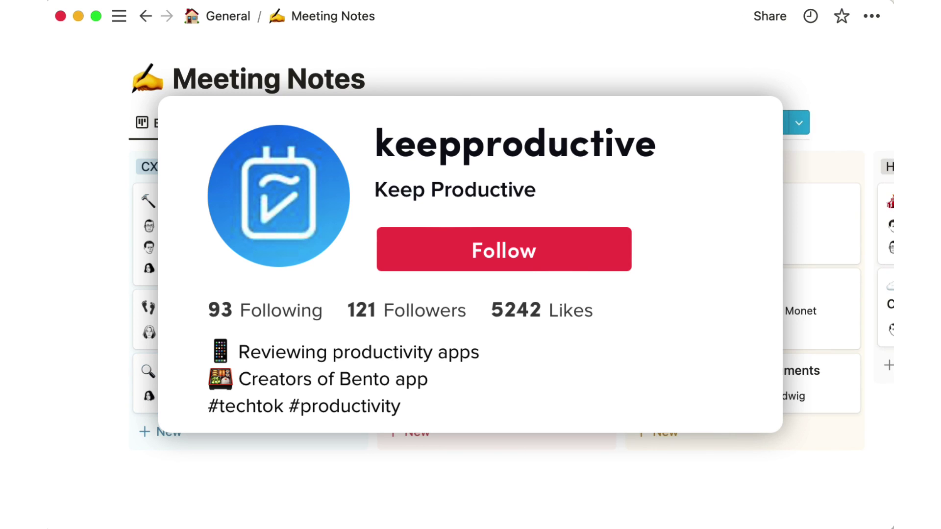